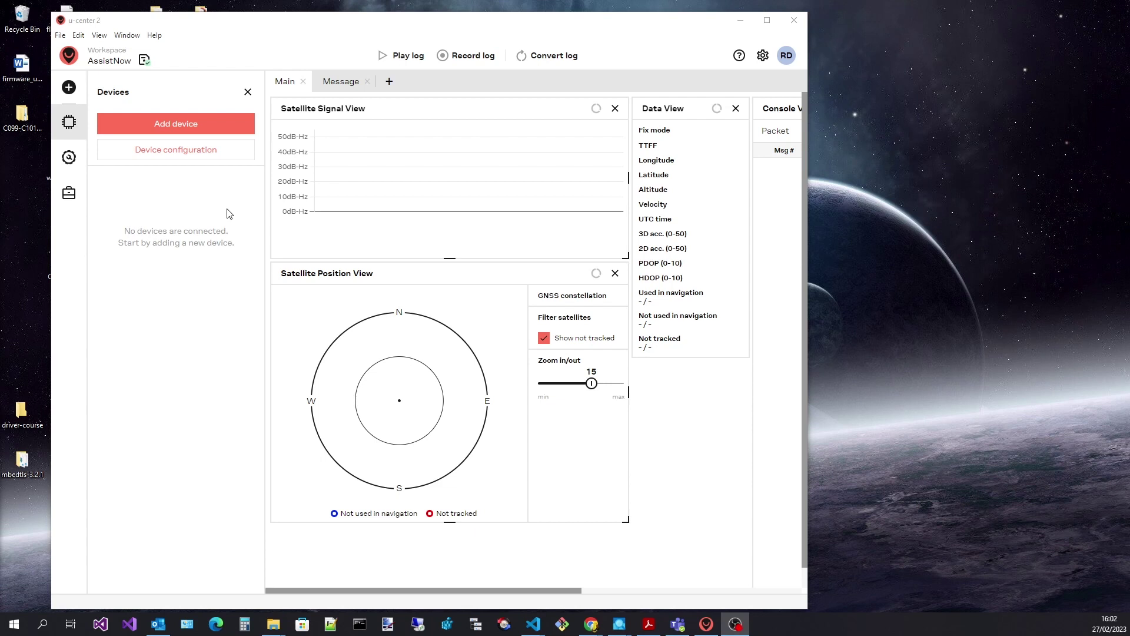
- Open Current measurement from Tools and Services and shift its window slightly right
click(70, 159)
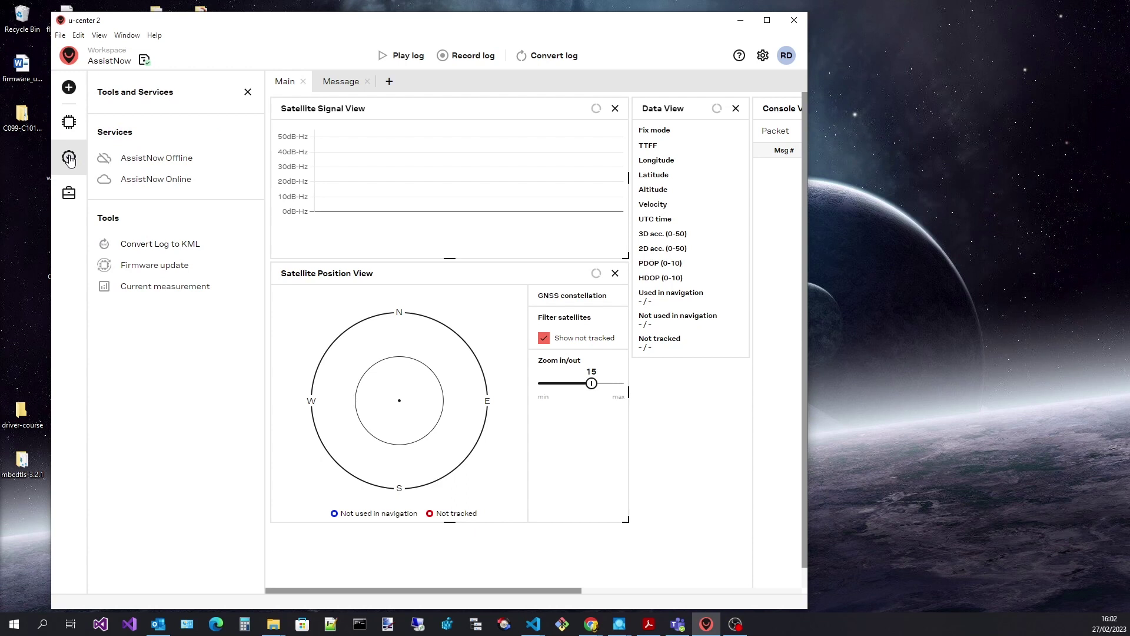
click(141, 290)
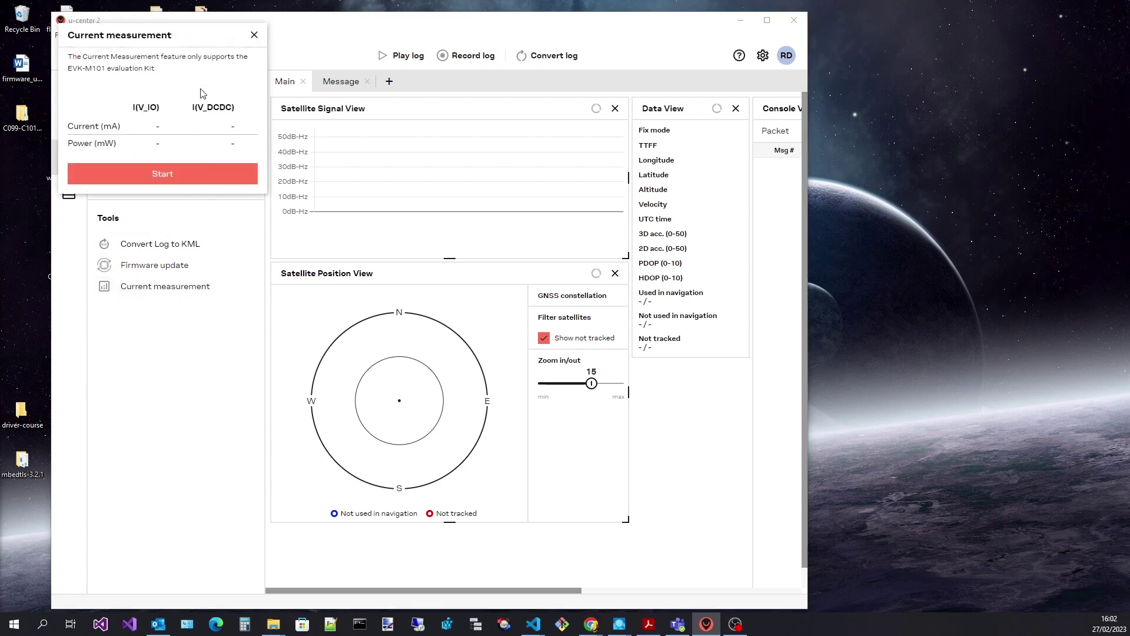
mouse_move(130, 38)
mouse_down()
mouse_move(892, 192)
mouse_move(144, 98)
mouse_up()
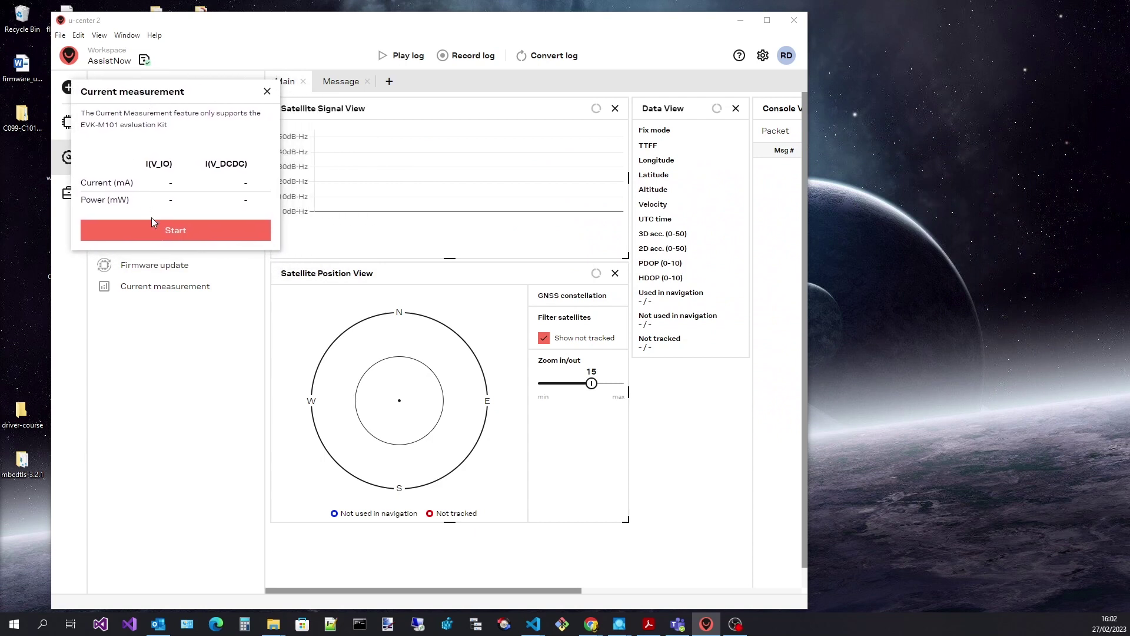
- Start the current measurement to get live I(V_IO) and I(V_DCDC) readings
click(171, 233)
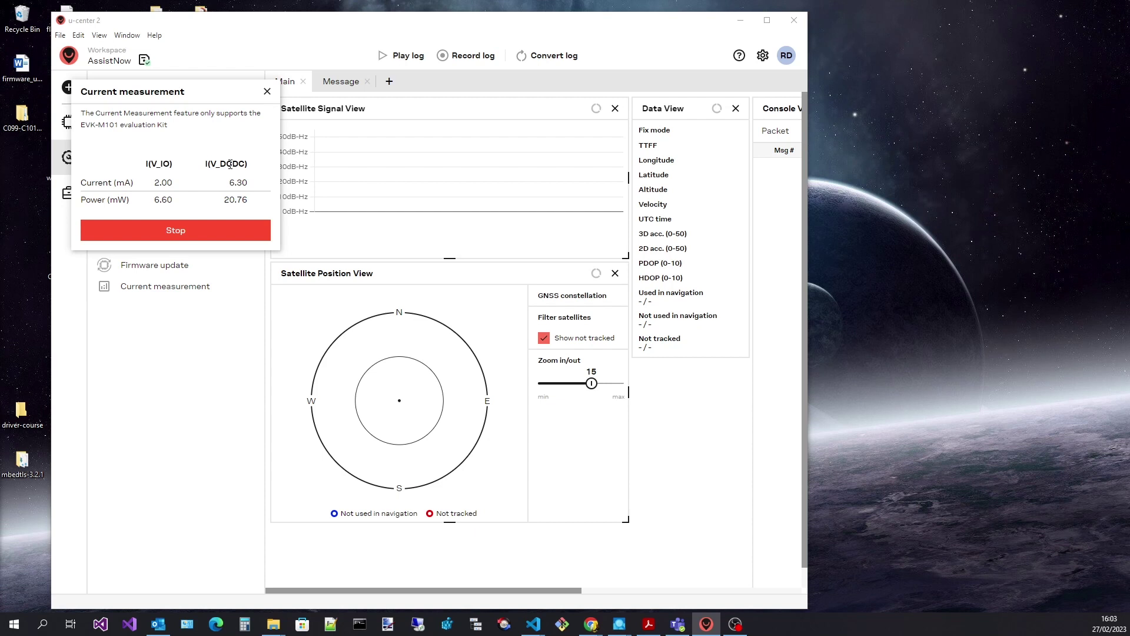
- Stop the measurement, keeping 2.02 mA I/O and 5.28 mA DC-DC readings
click(172, 233)
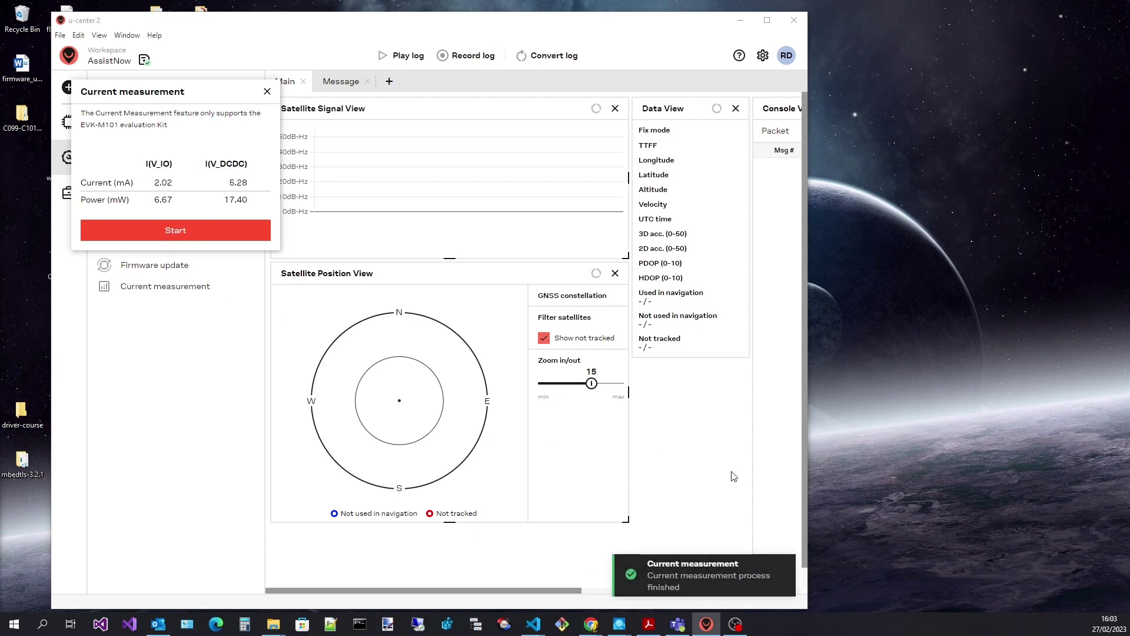